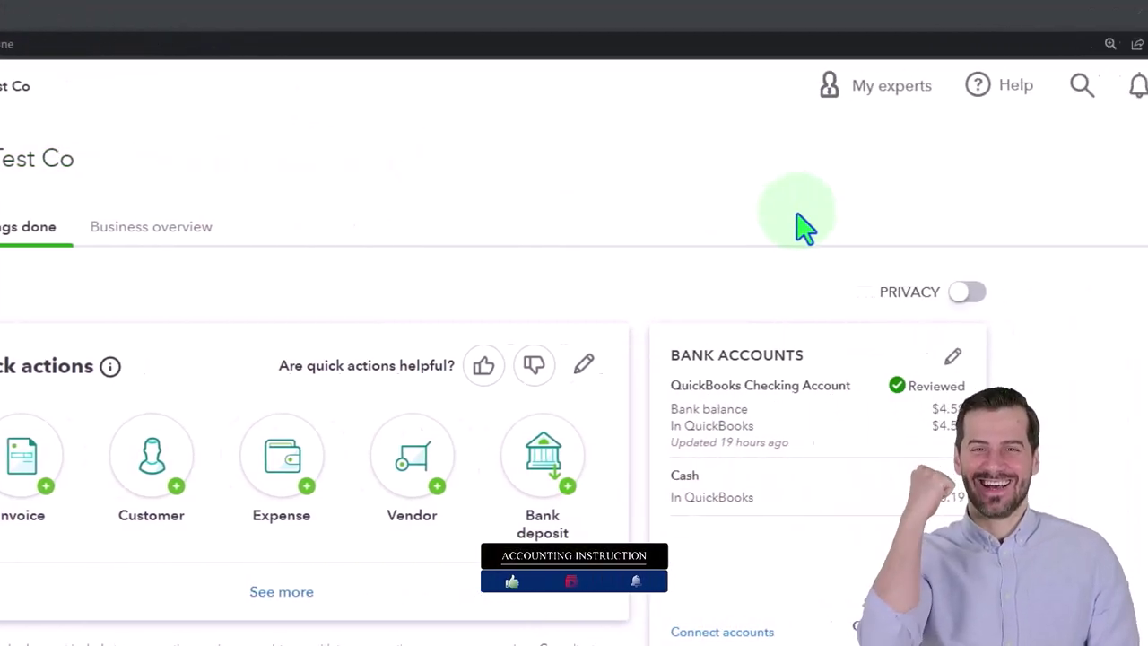
# Step: Duplicate the Test Co dashboard browser tab twice so three QuickBooks tabs are open
pyautogui.click(1047, 87)
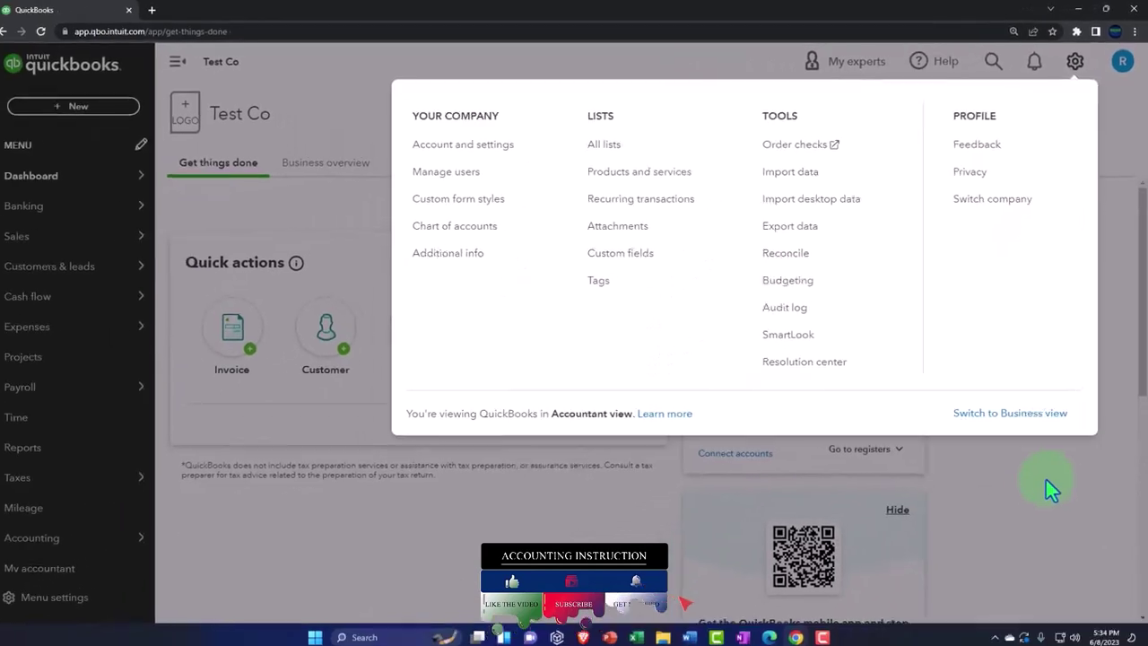
pyautogui.click(1008, 645)
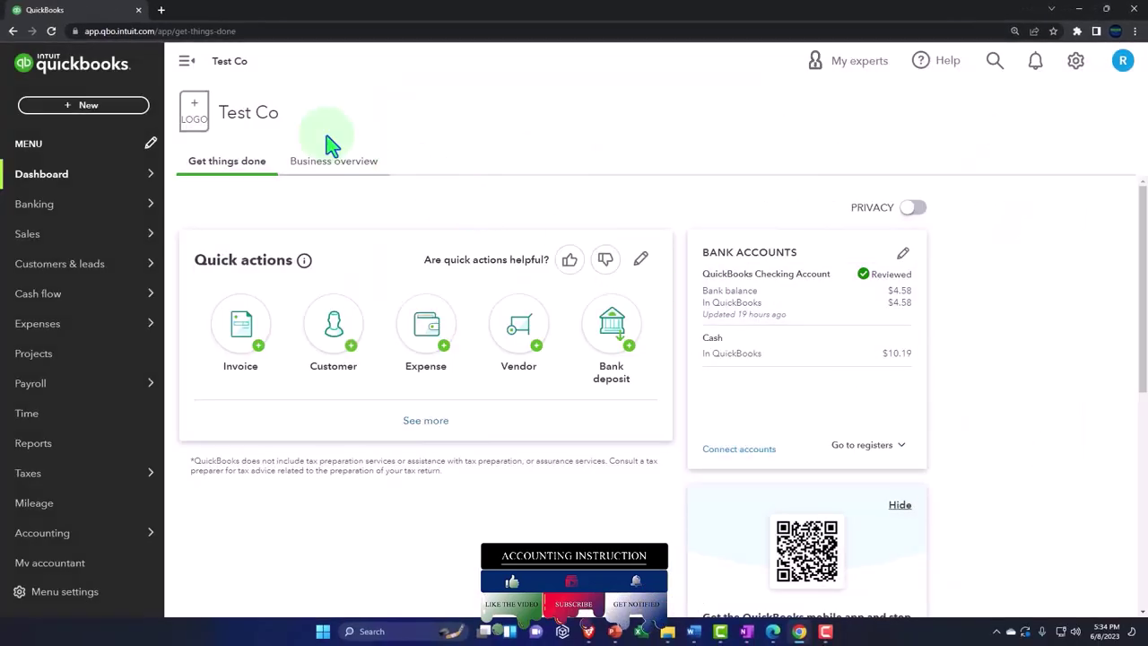
pyautogui.rightClick(100, 13)
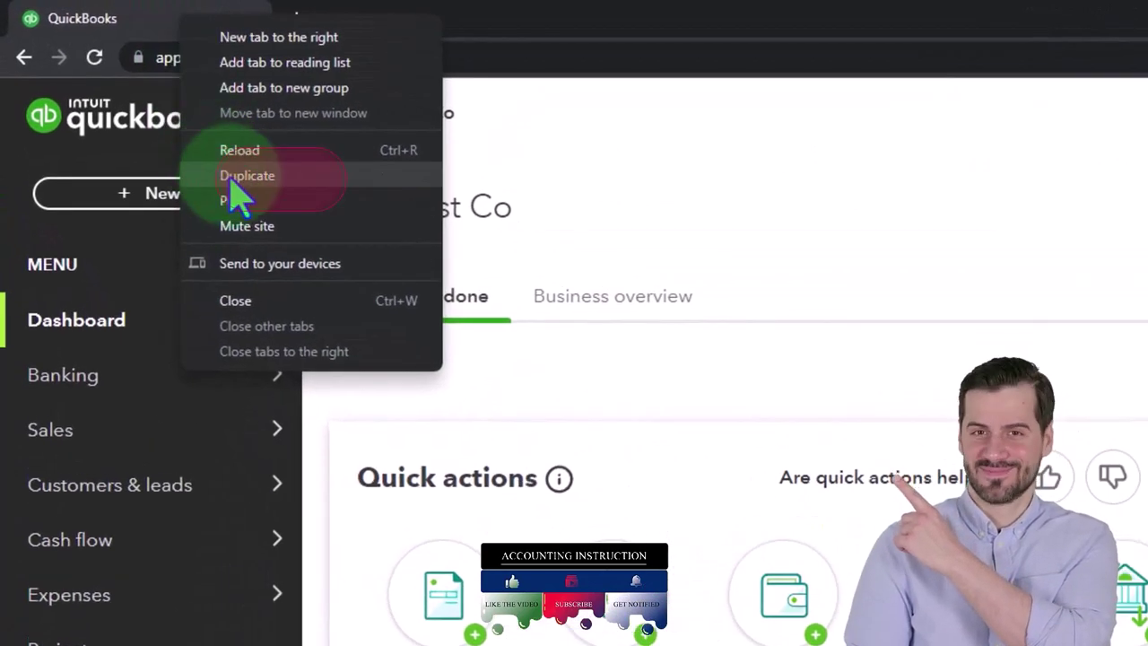
pyautogui.click(280, 177)
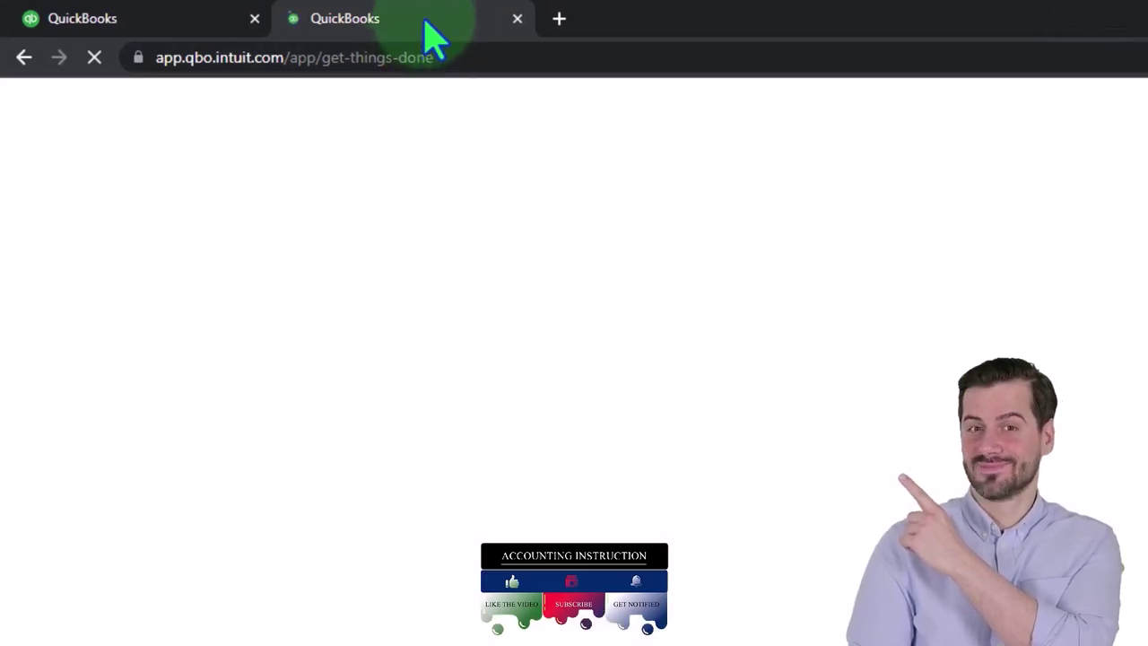
pyautogui.rightClick(425, 24)
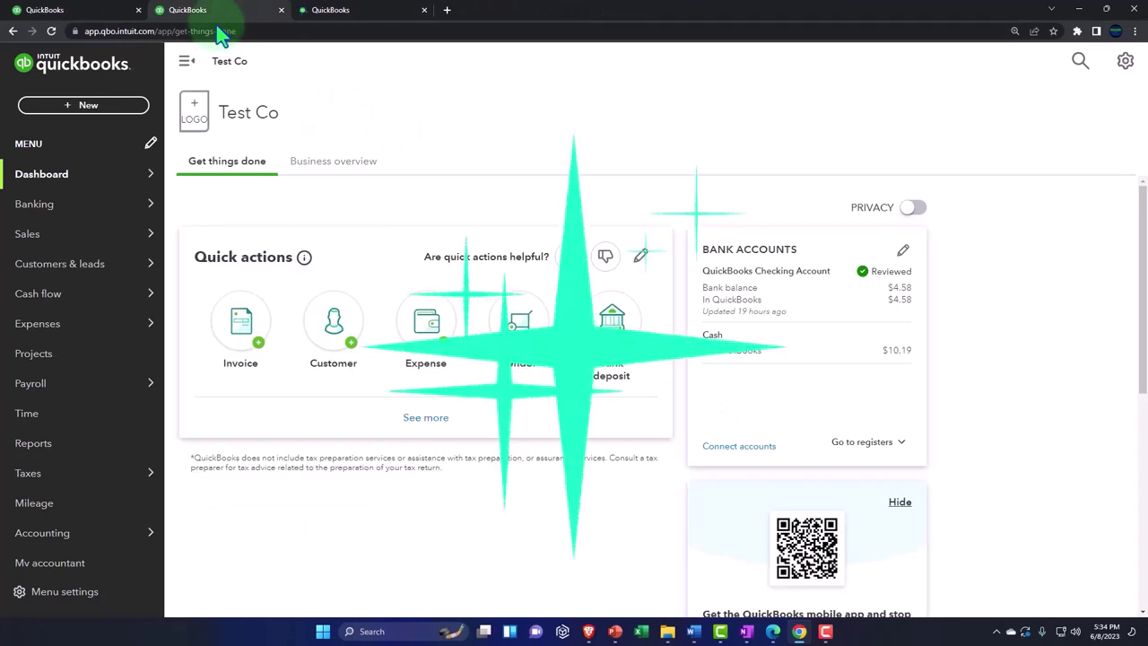
# Step: Open the Balance Sheet report in one tab and the Reports page in the third tab
pyautogui.click(90, 107)
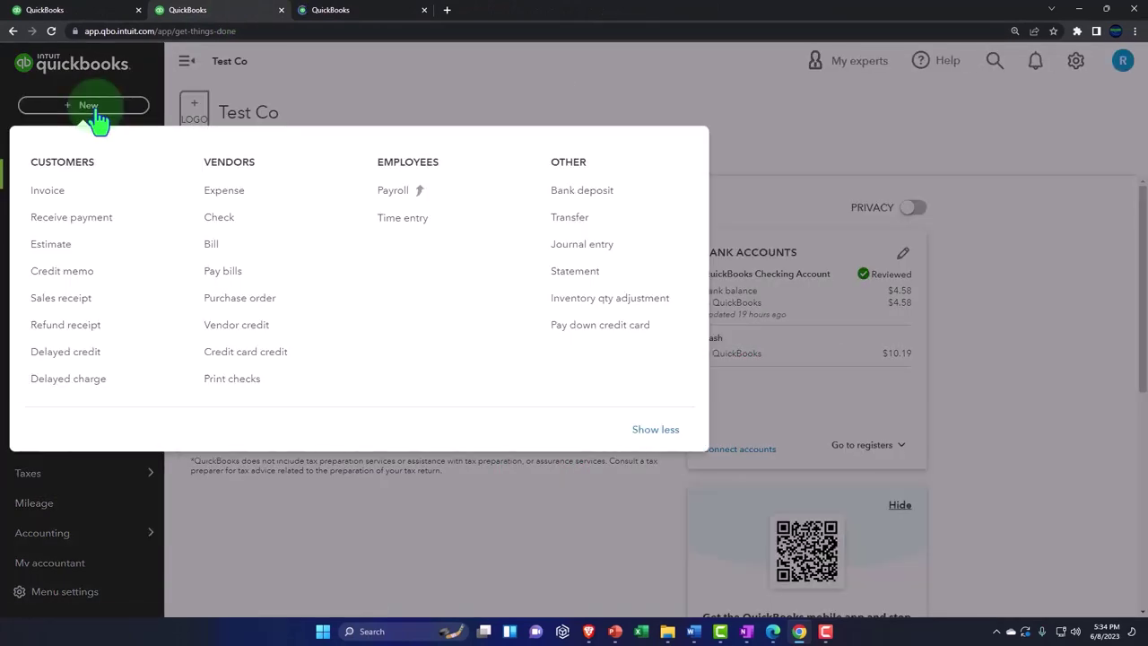
pyautogui.click(97, 109)
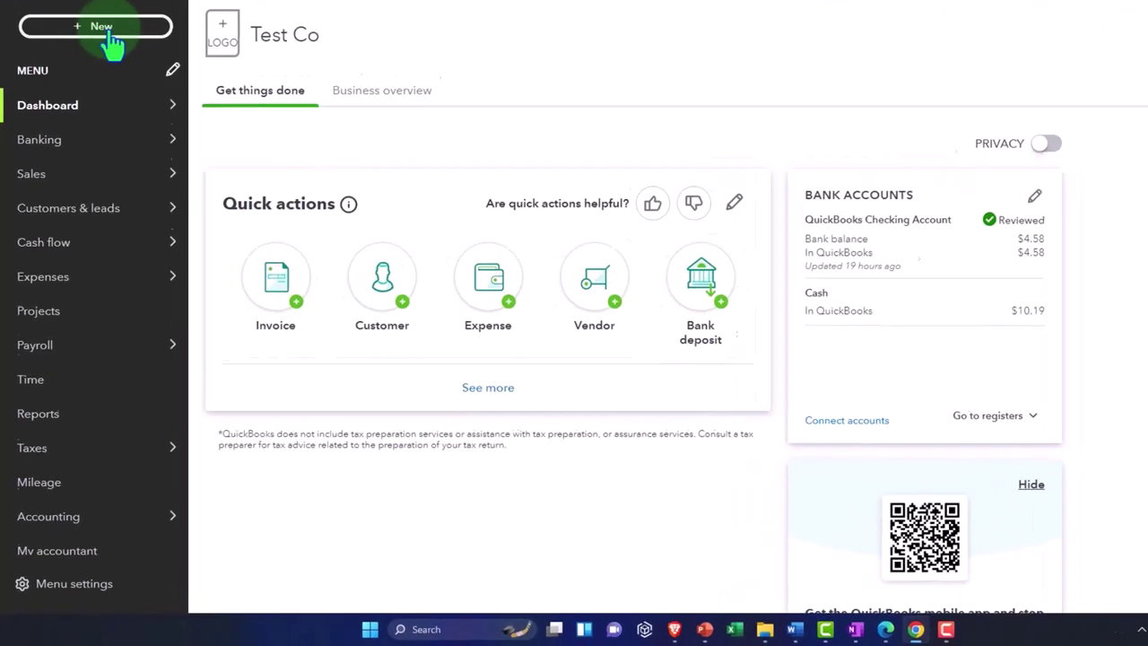
pyautogui.click(52, 443)
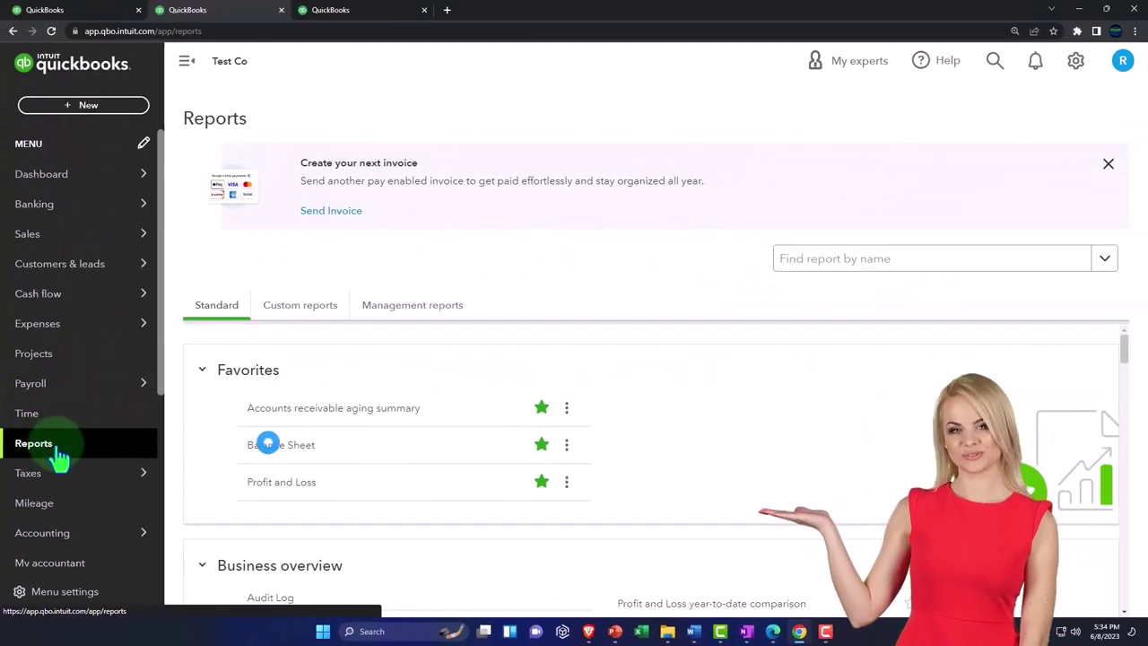
pyautogui.click(269, 444)
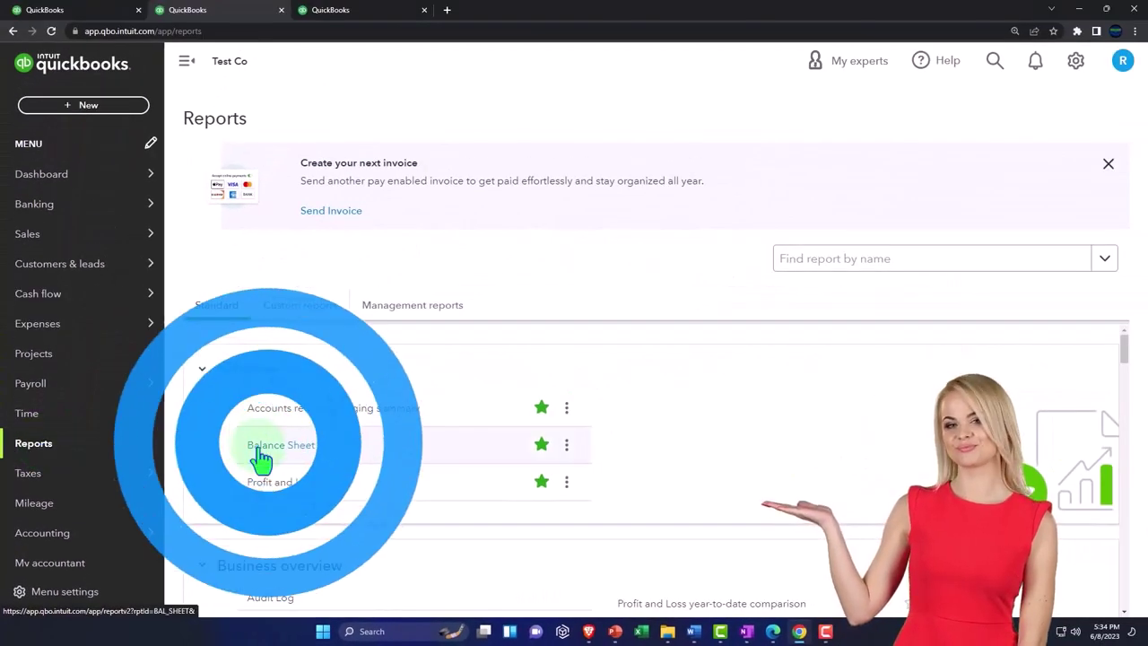
pyautogui.click(354, 11)
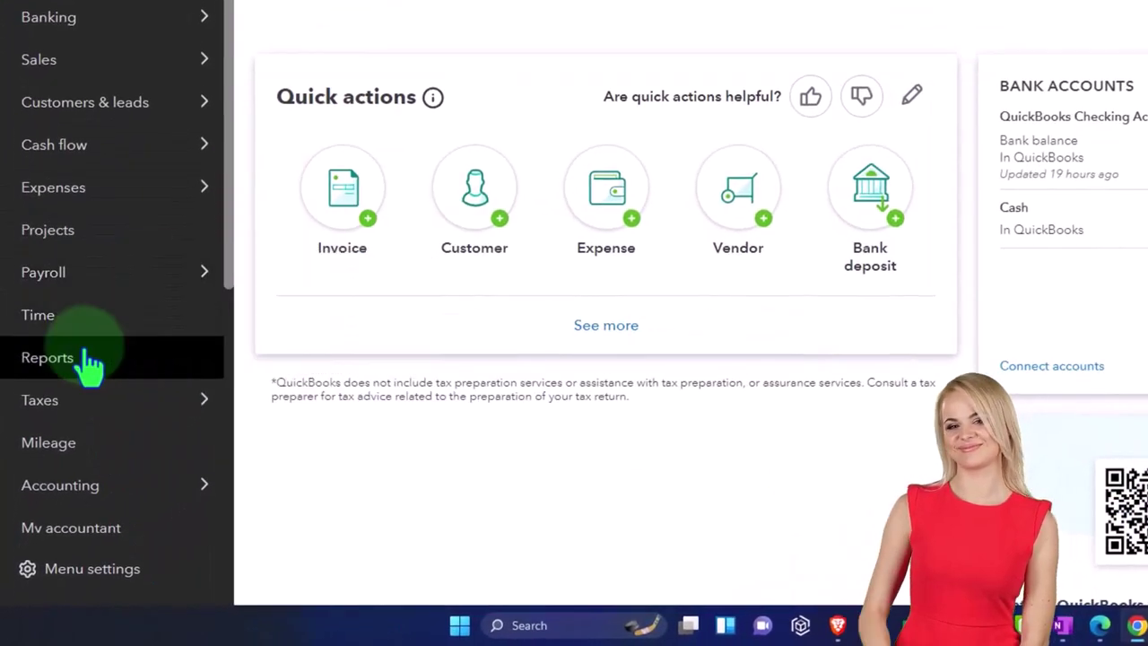
pyautogui.click(82, 360)
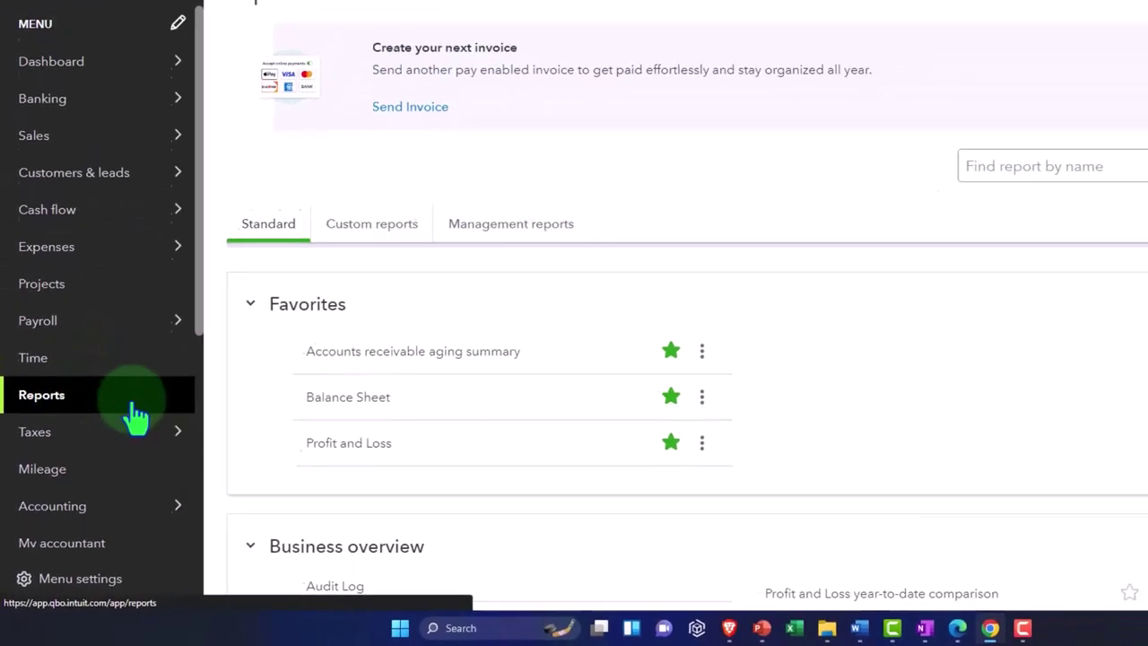
# Step: Run Profit and Loss for 01/01/2023–12/31/2023, showing net income of $14.35
pyautogui.click(268, 485)
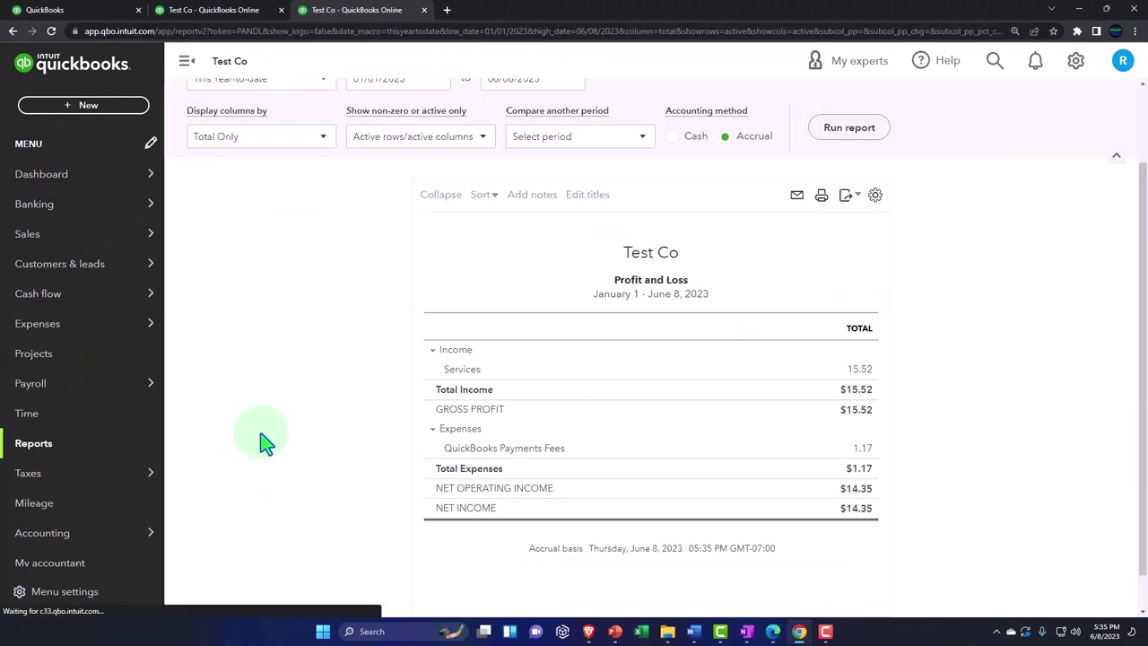
pyautogui.click(186, 61)
pyautogui.scroll(3, 193, 201)
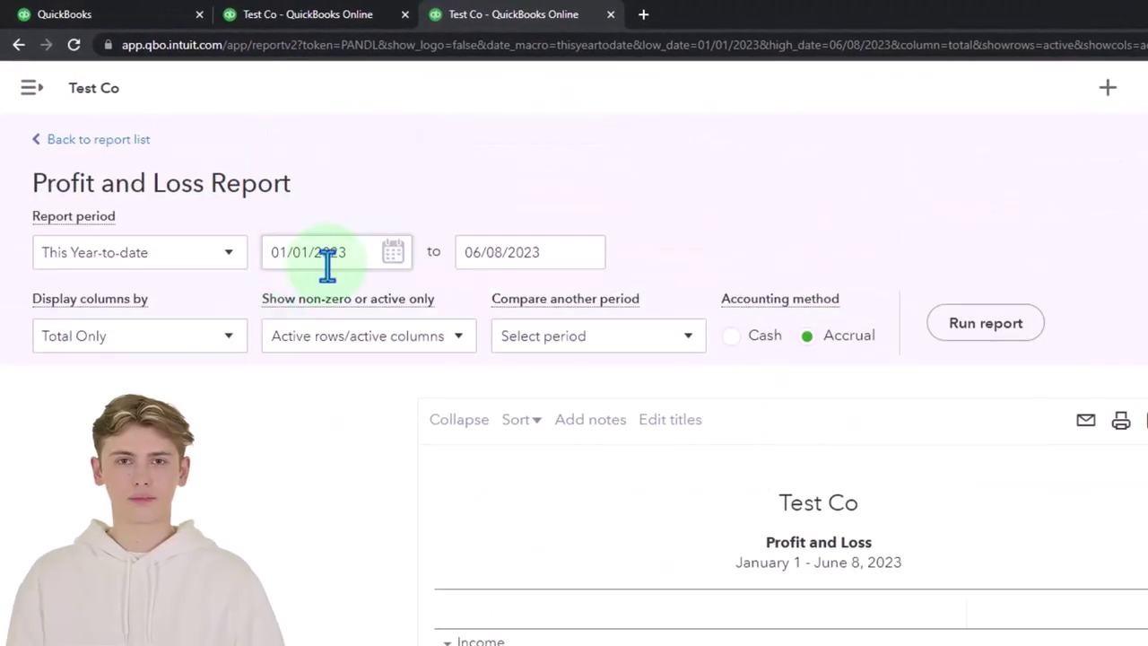
pyautogui.click(228, 183)
pyautogui.press('Tab')
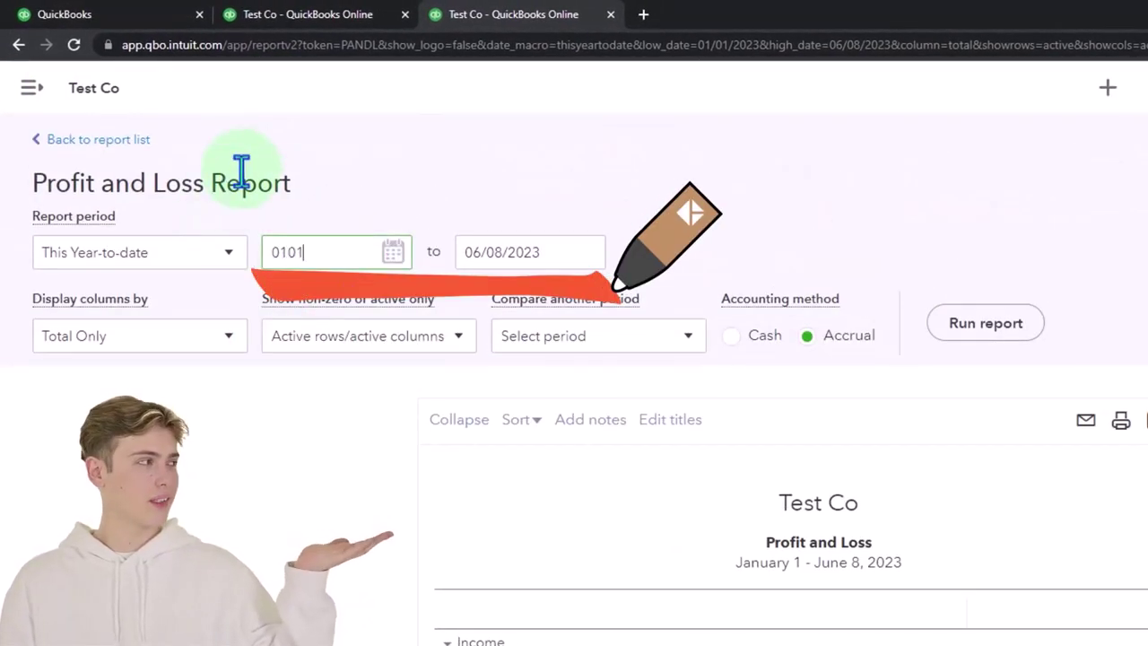
pyautogui.press('Tab')
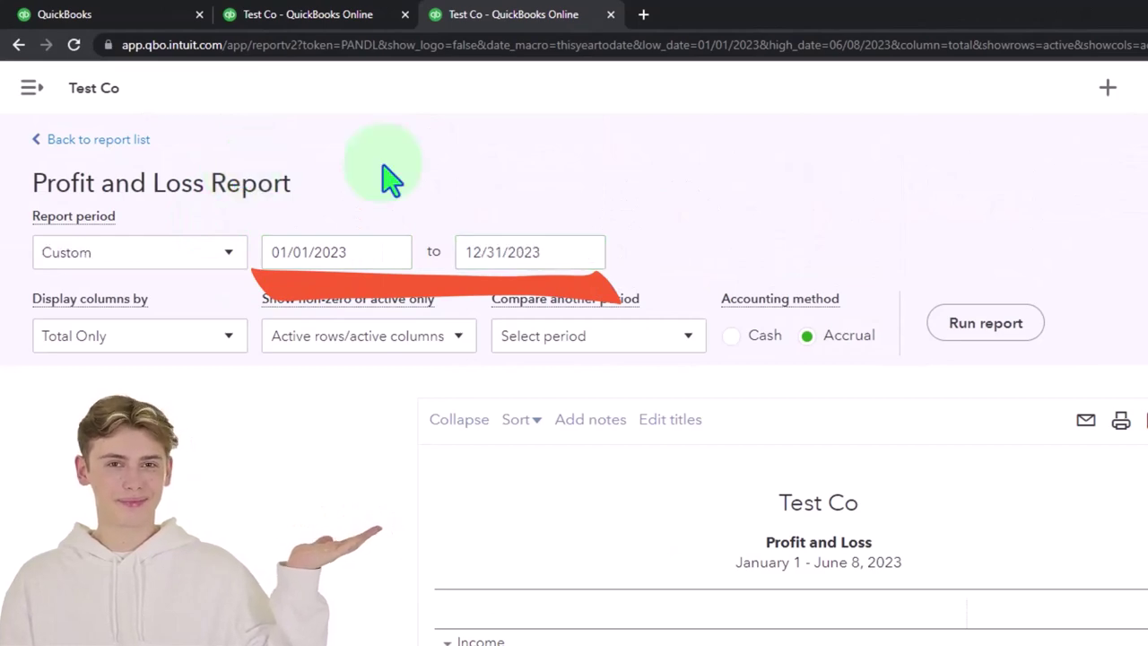
pyautogui.click(991, 321)
pyautogui.scroll(-2, 987, 319)
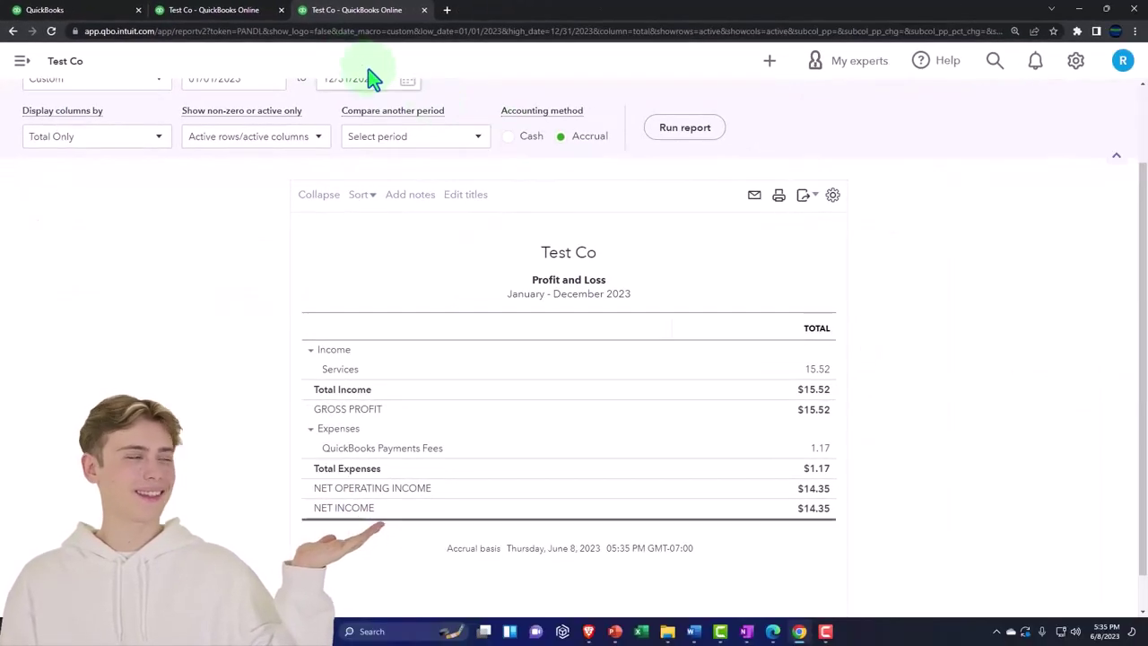
# Step: Rerun the Balance Sheet as of 12/31/2023, then return to the first dashboard tab
pyautogui.click(238, 10)
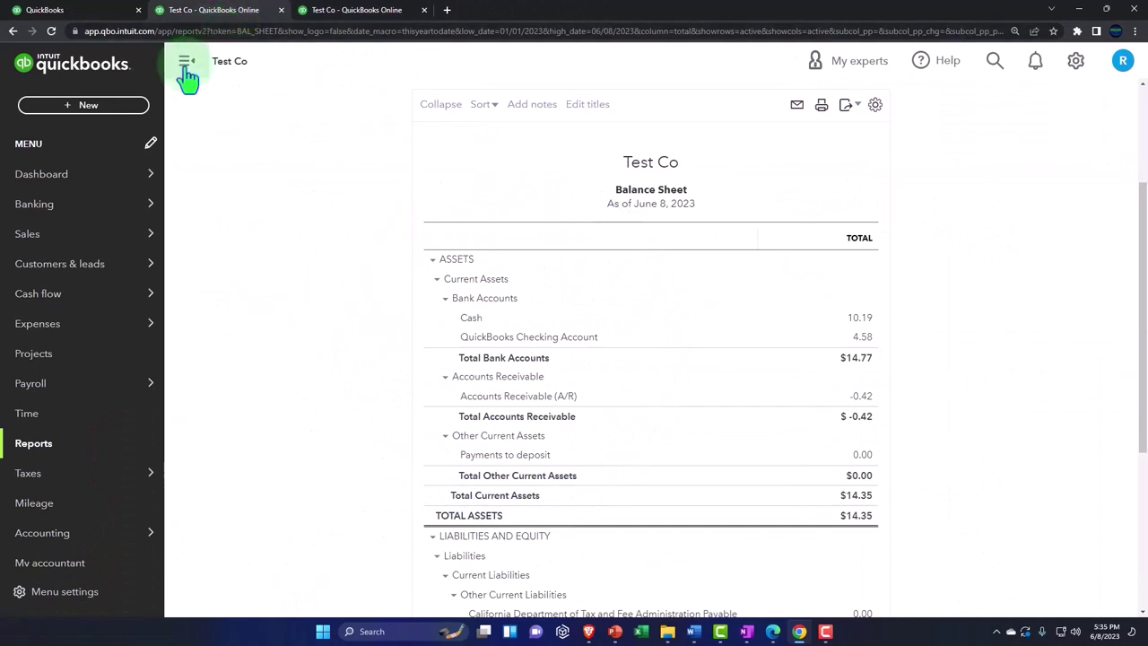
pyautogui.click(185, 62)
pyautogui.scroll(3, 179, 242)
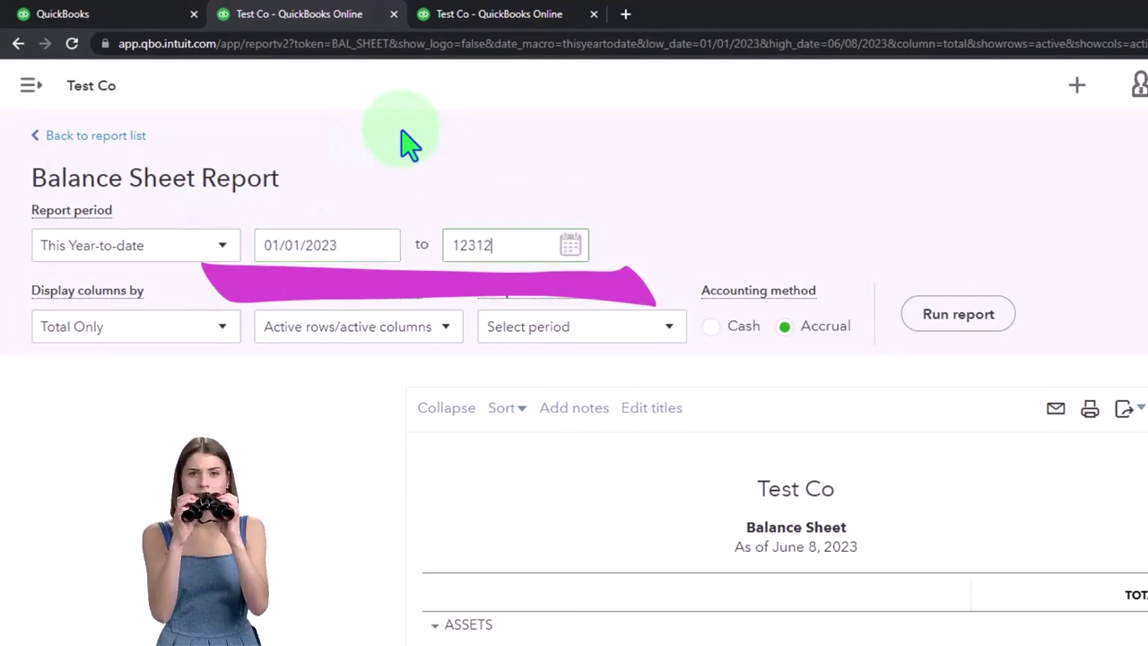
pyautogui.write('023')
pyautogui.click(958, 314)
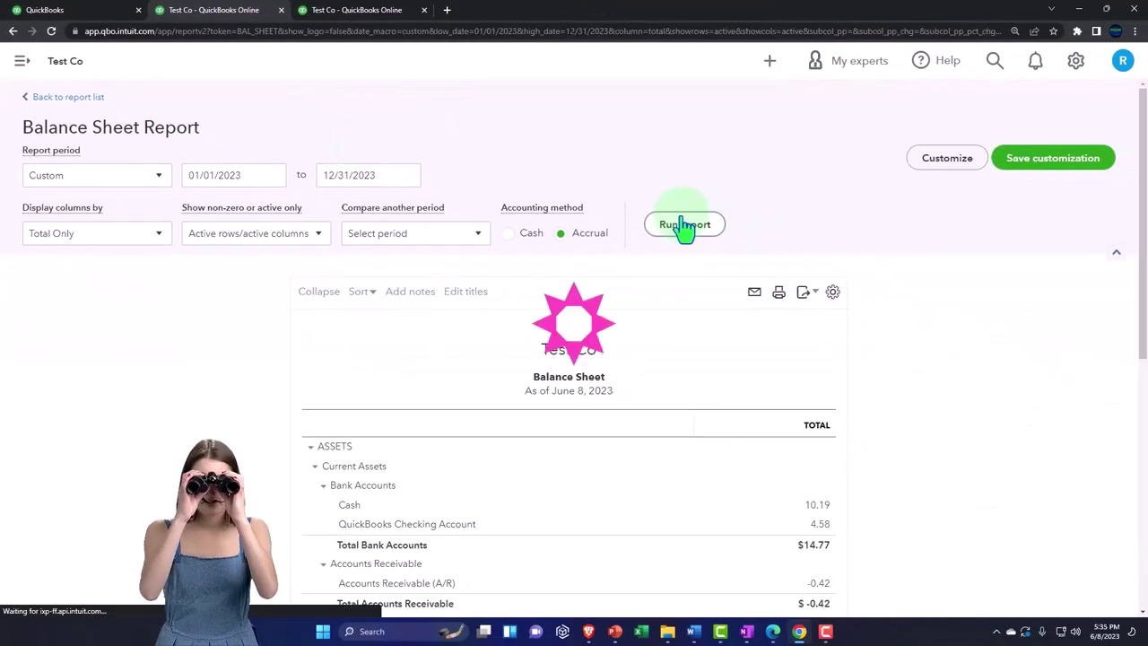
pyautogui.scroll(-2, 685, 228)
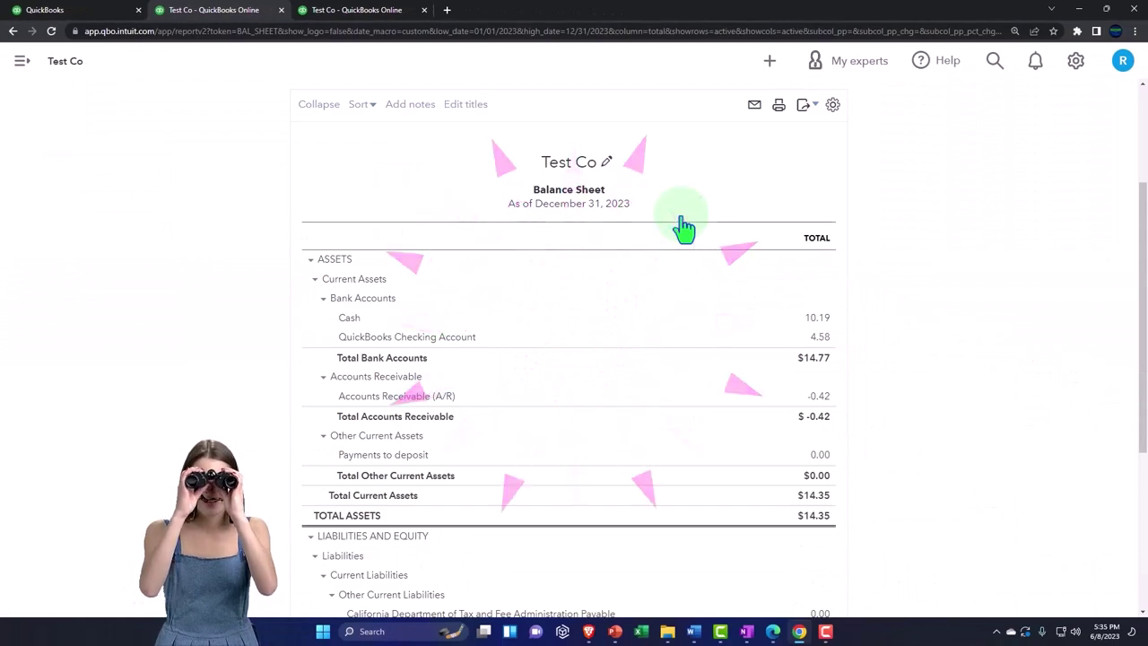
pyautogui.scroll(2, 684, 229)
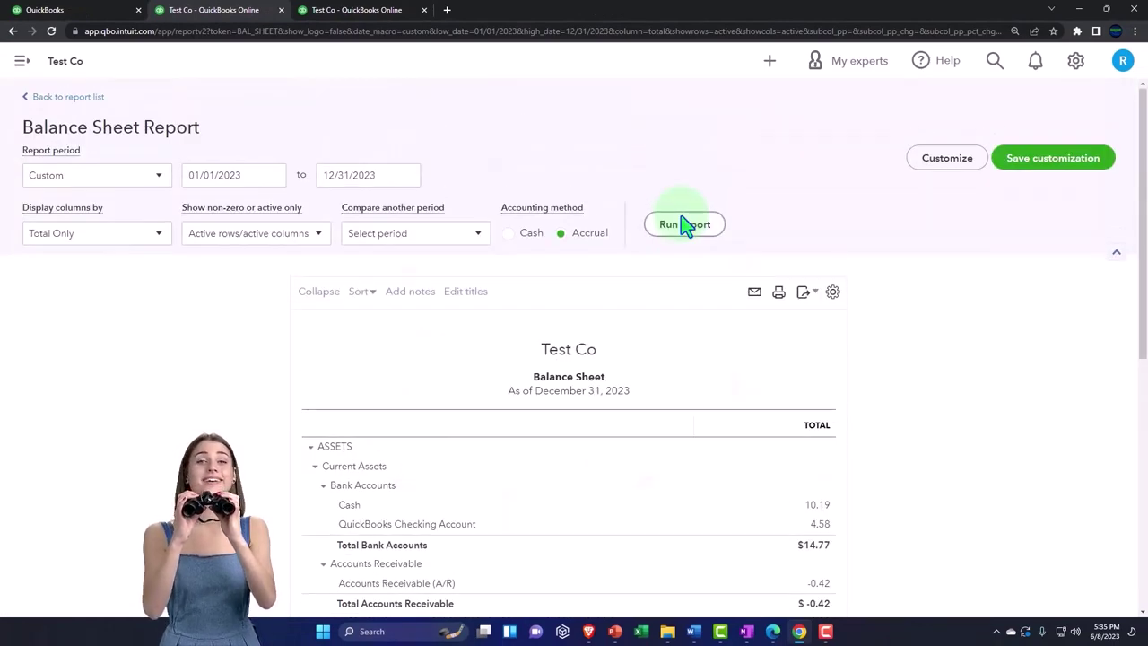
pyautogui.click(85, 11)
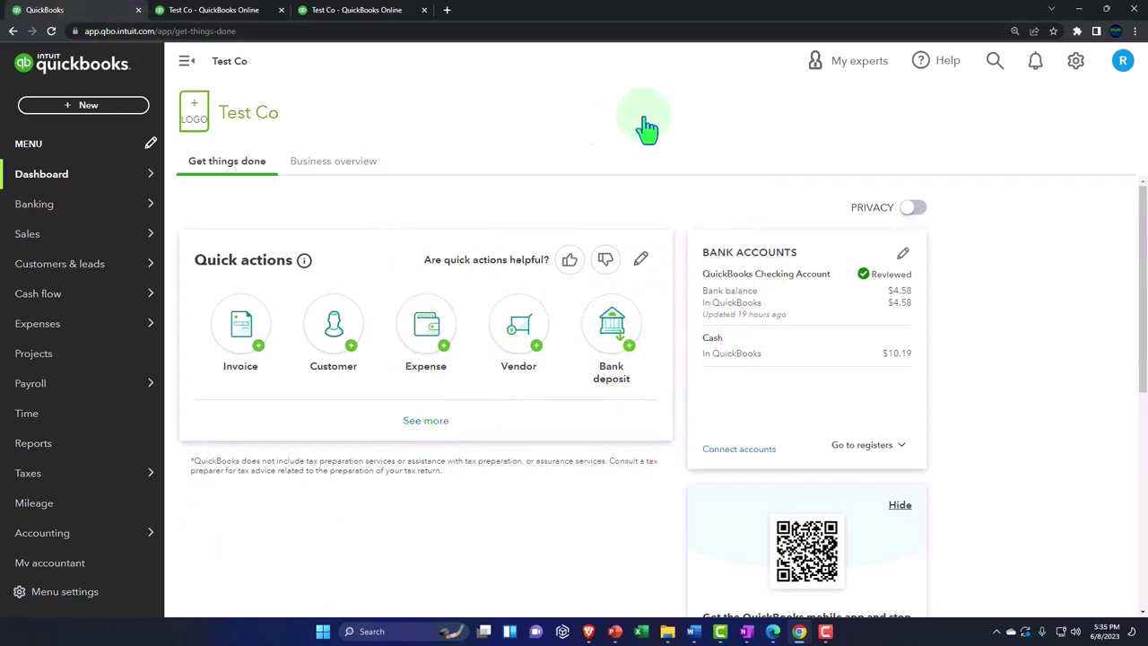
# Step: Open Recurring Transactions from the gear menu, showing the 1.19 receipt and 1.79 invoice templates
pyautogui.click(1075, 61)
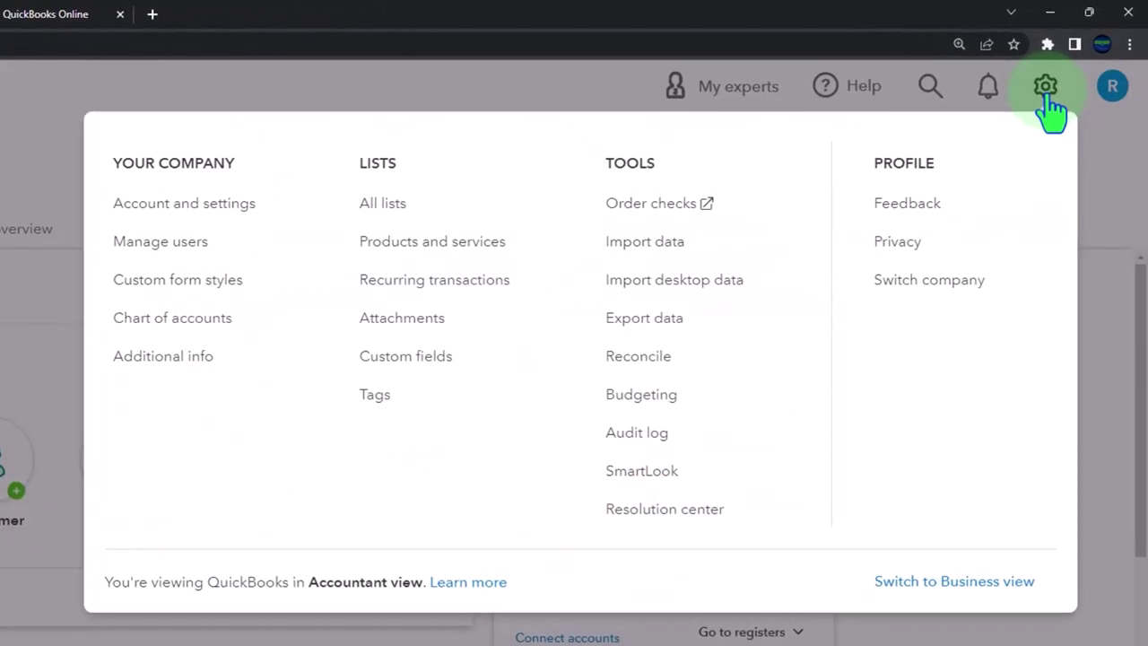
pyautogui.click(462, 282)
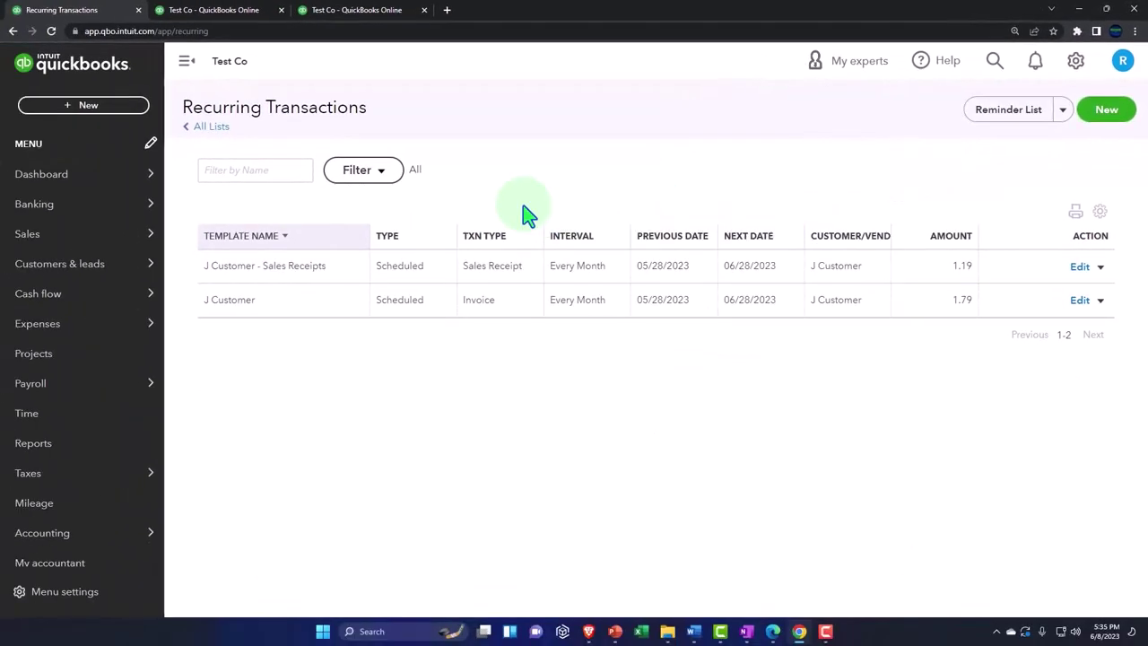
pyautogui.click(187, 65)
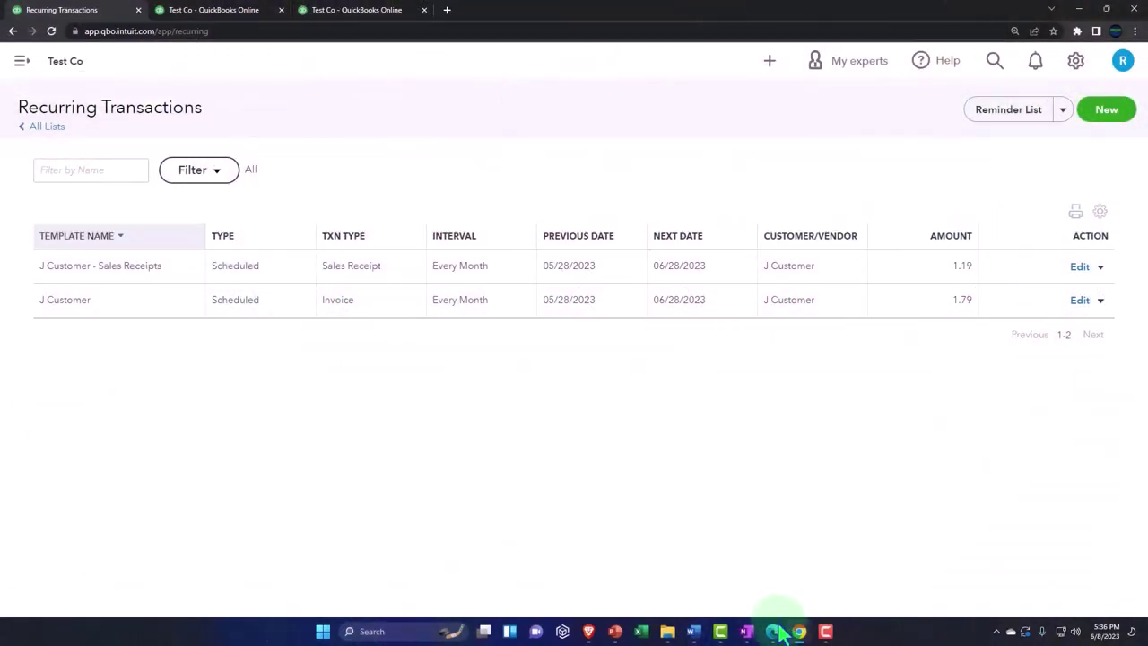
# Step: In Gmail, review the Sales Receipt 1008 email and its PDF, then view invoice 1009
pyautogui.click(773, 631)
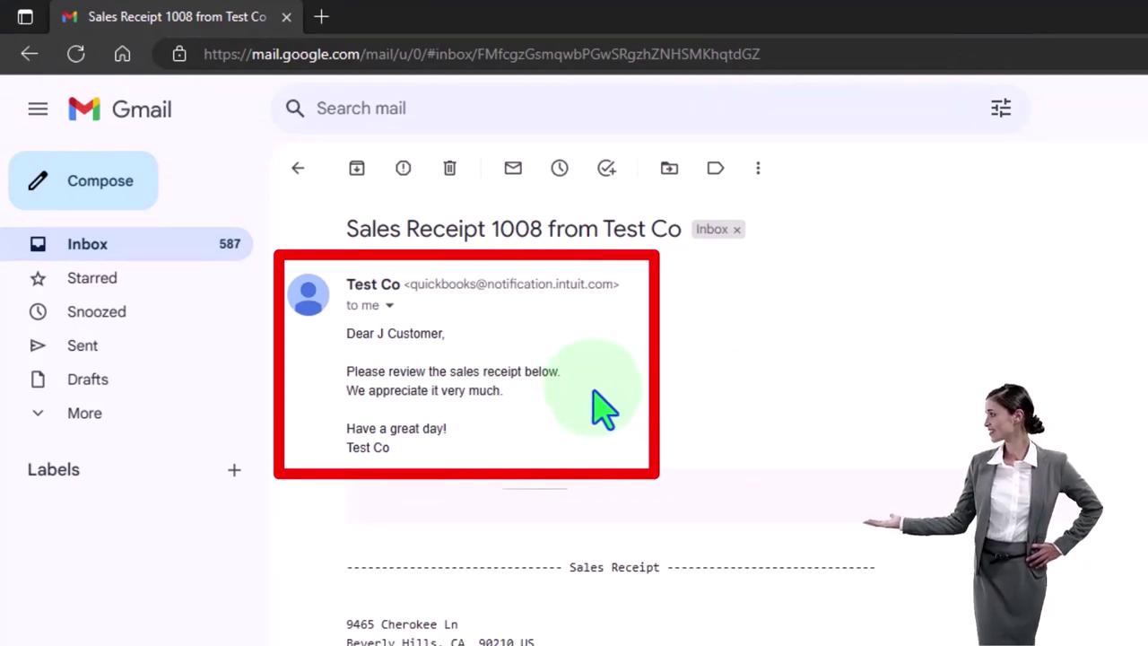
pyautogui.scroll(-3, 610, 433)
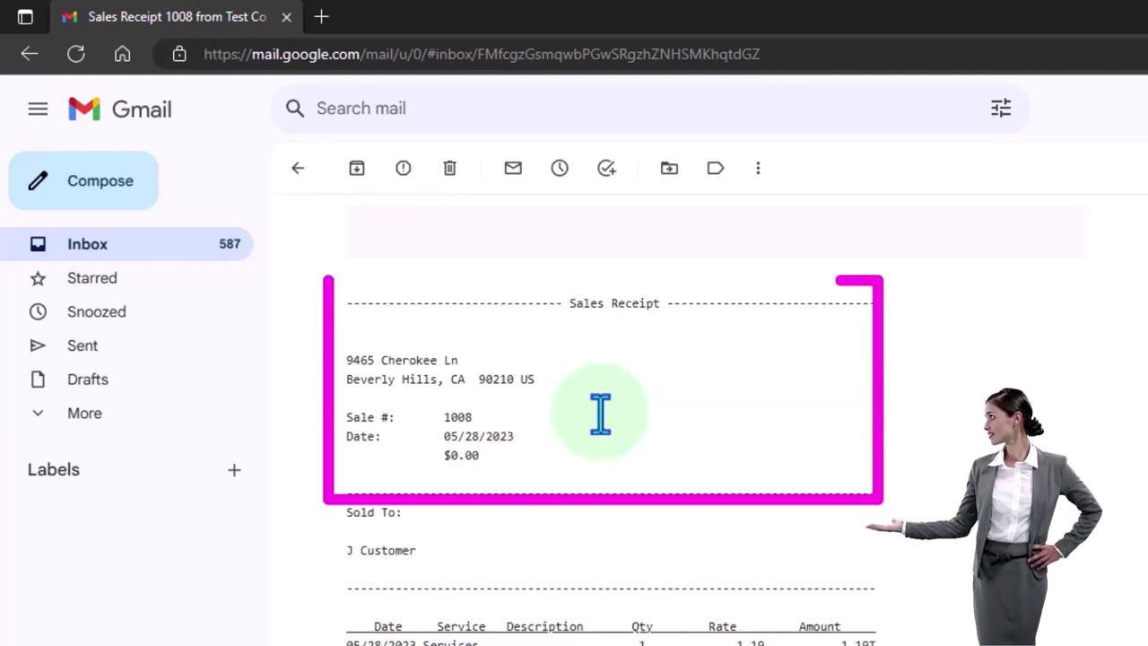
pyautogui.scroll(-2, 600, 413)
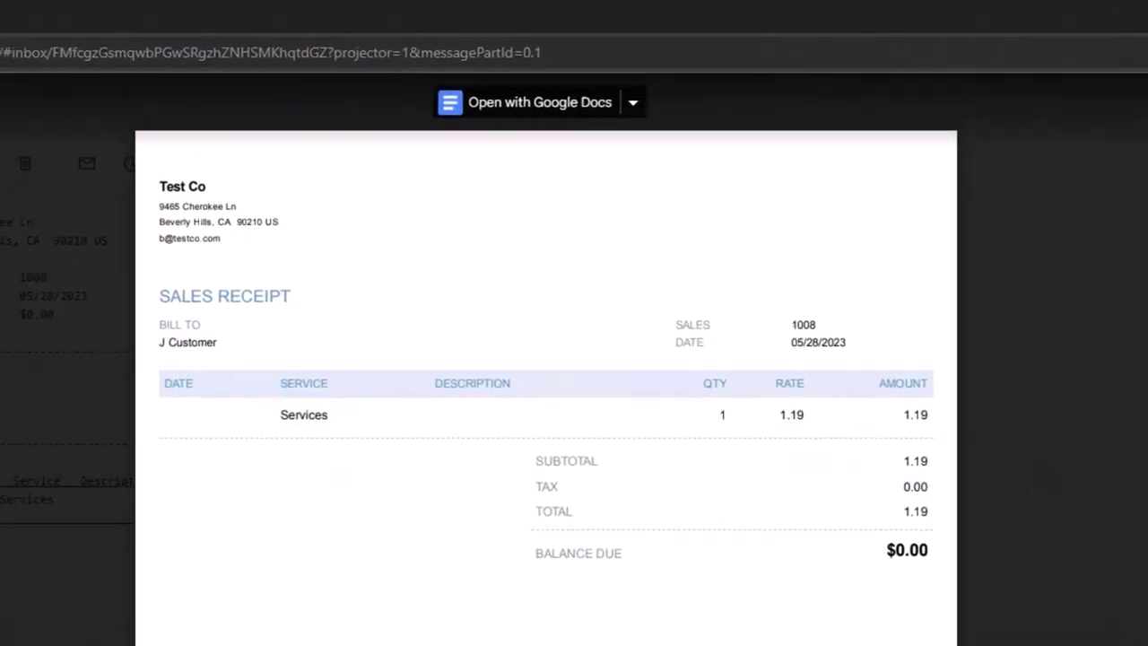
pyautogui.click(1102, 430)
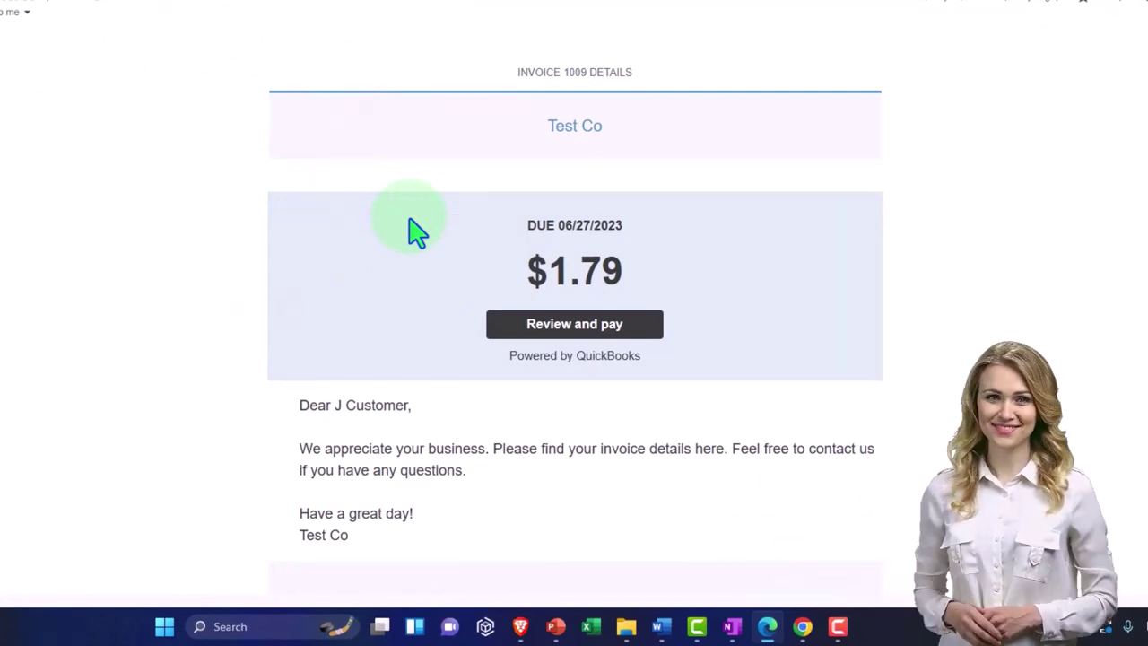
pyautogui.scroll(-1, 422, 247)
pyautogui.scroll(-1, 428, 260)
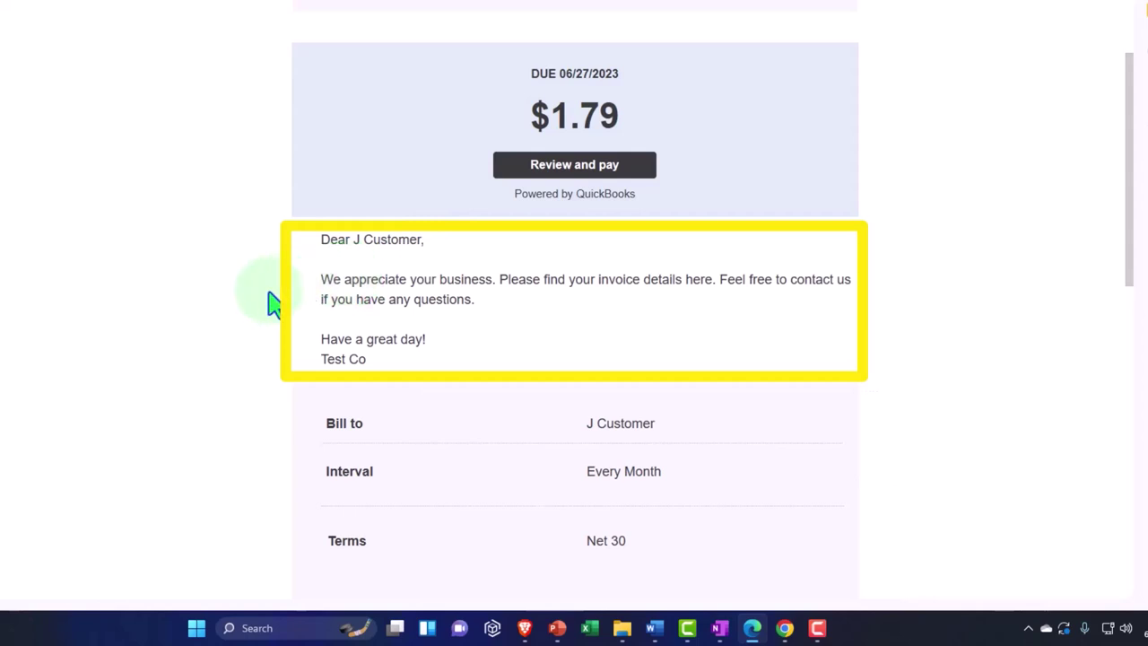
pyautogui.scroll(-1, 273, 305)
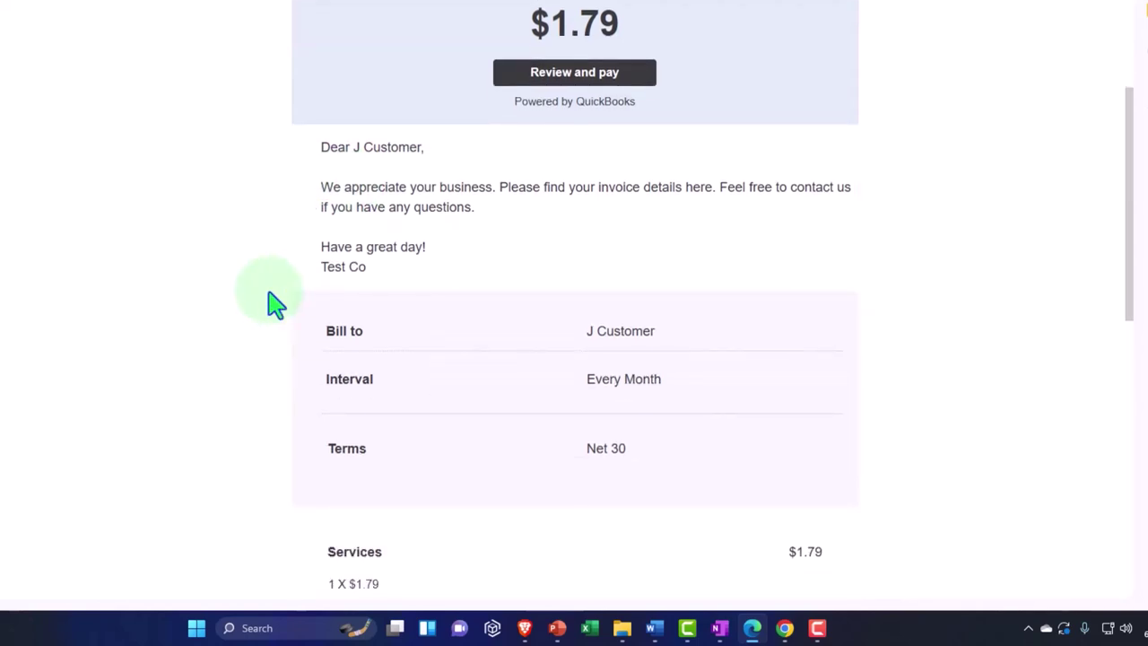
pyautogui.scroll(-1, 274, 305)
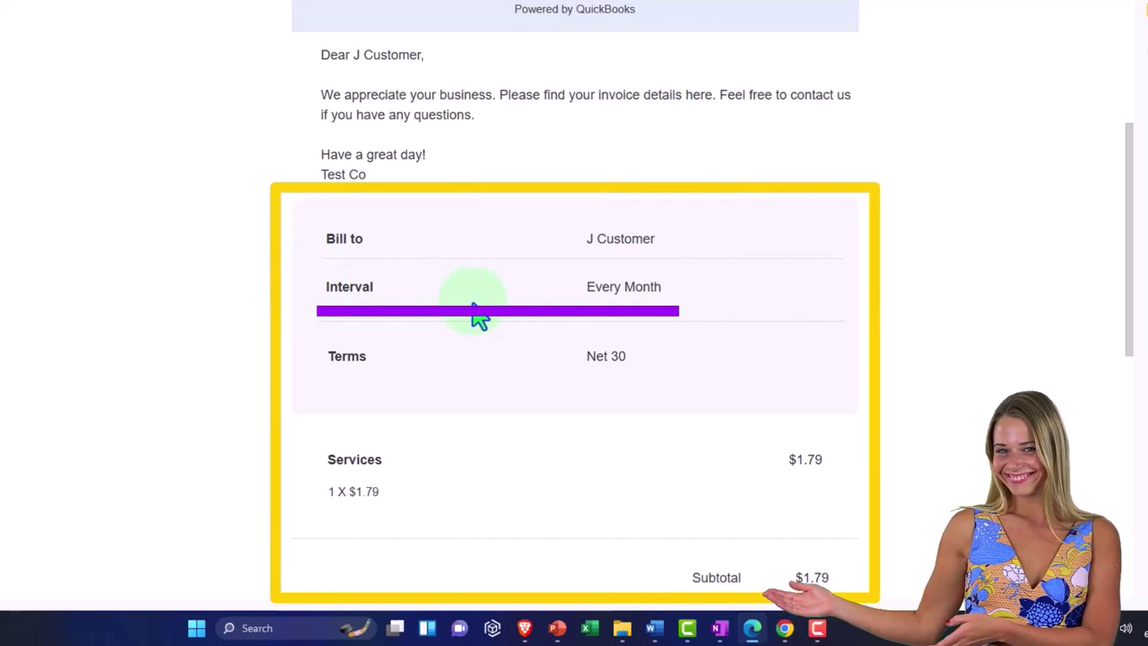
pyautogui.scroll(-2, 392, 379)
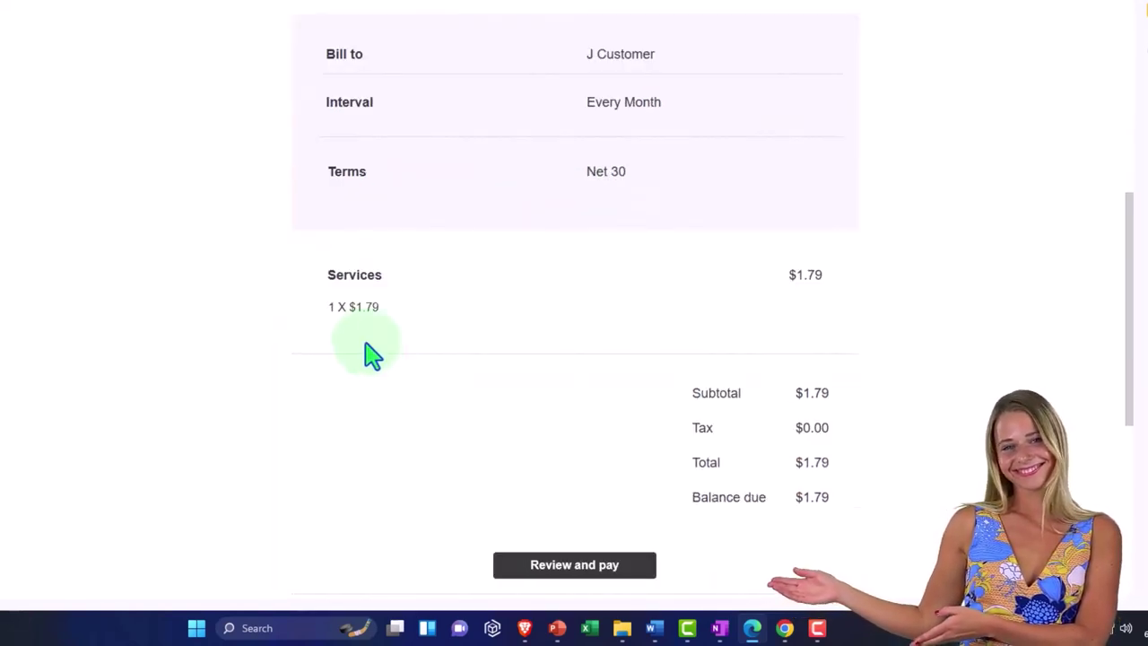
pyautogui.scroll(-2, 373, 356)
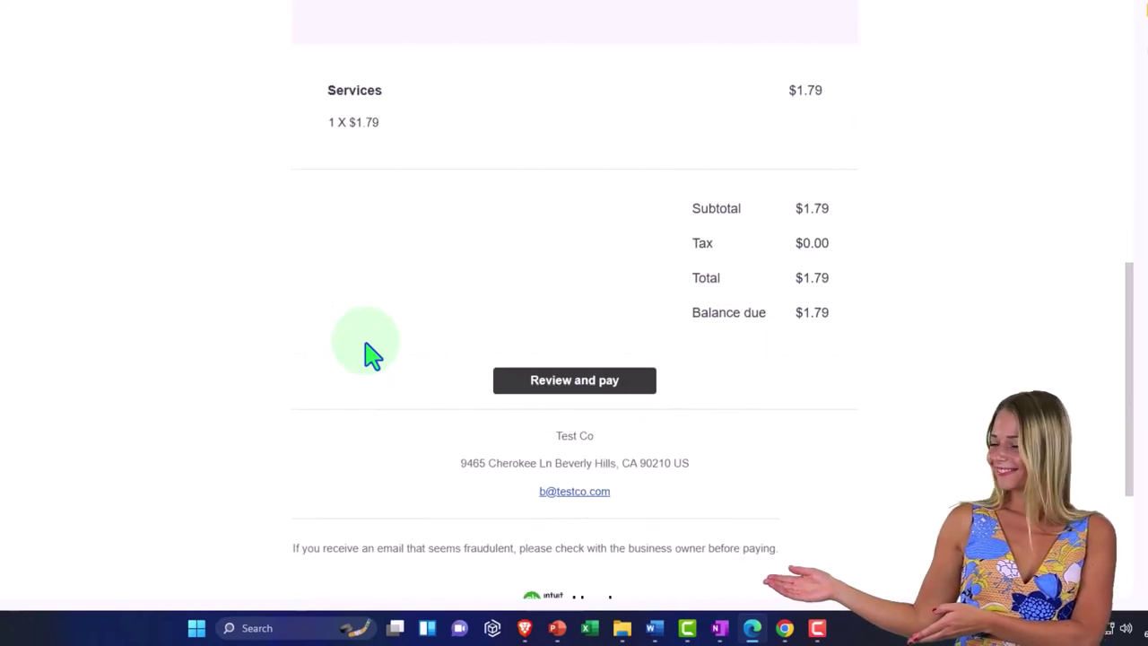
pyautogui.scroll(-2, 373, 356)
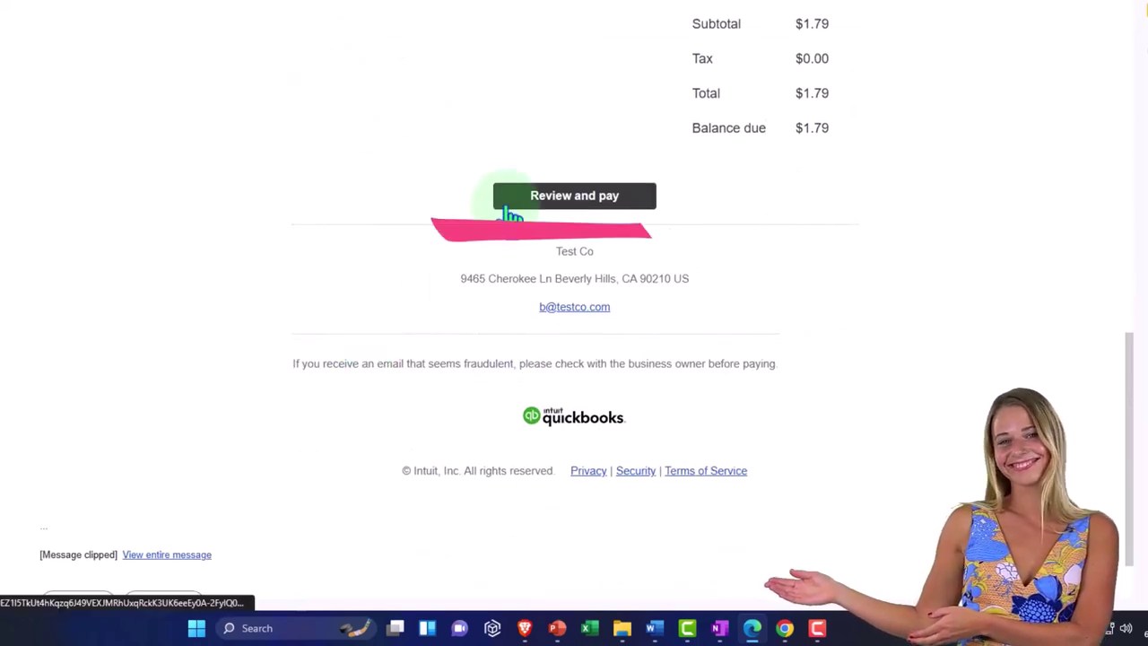
pyautogui.scroll(9, 460, 267)
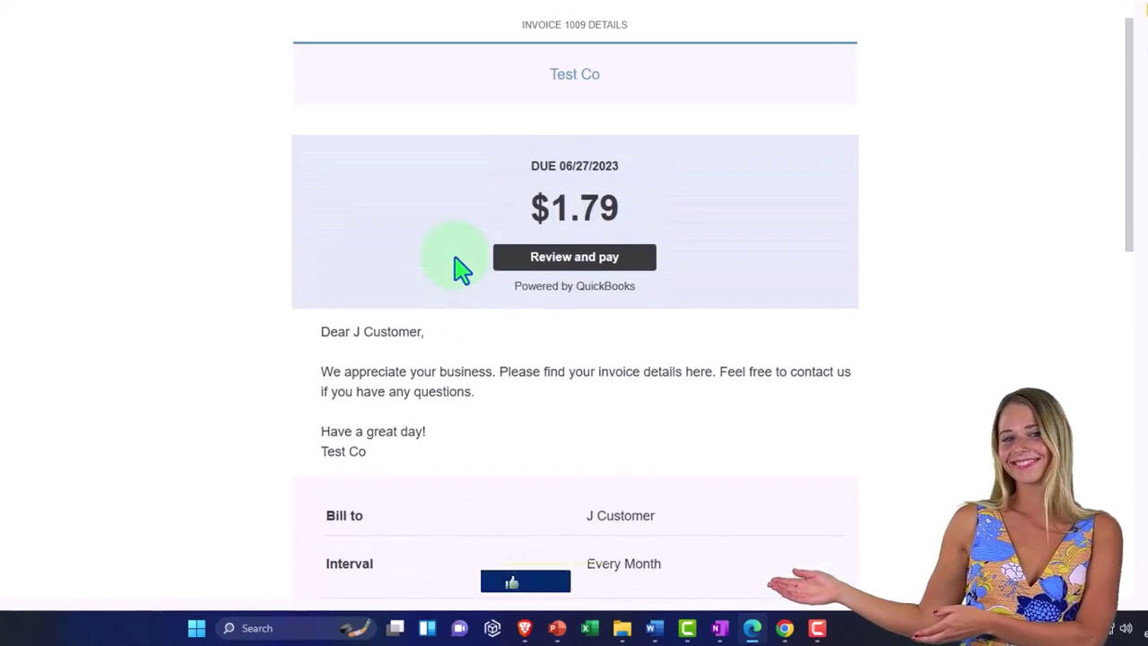
# Step: Open the $1.79 payment page for invoice 1009 and start entering card details
pyautogui.click(504, 258)
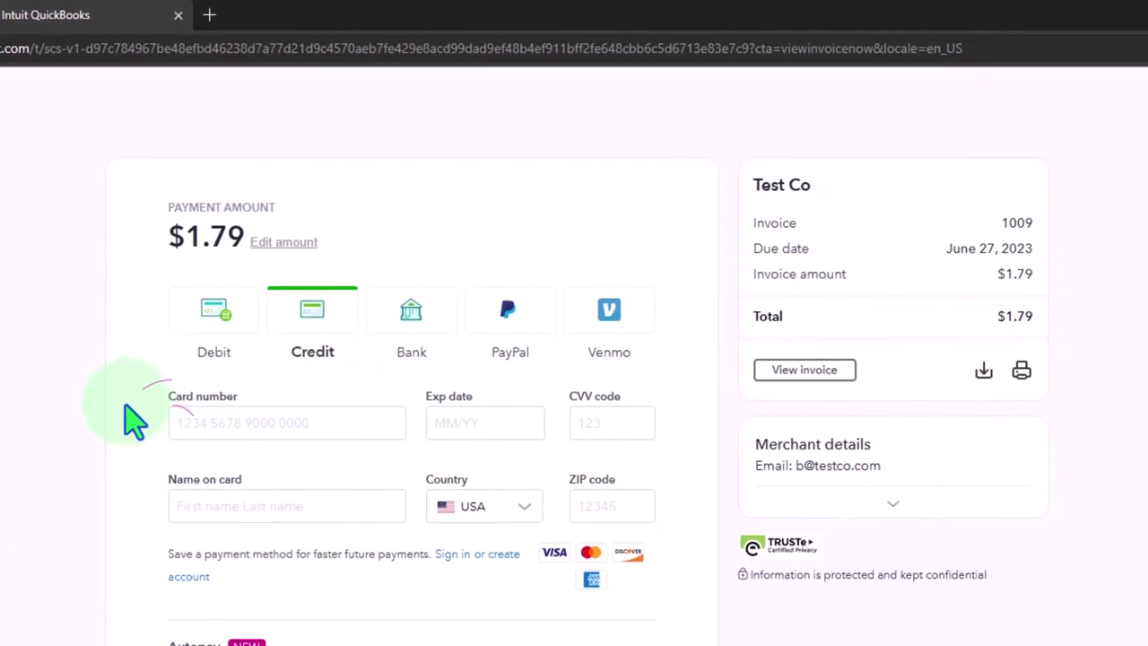
pyautogui.click(114, 497)
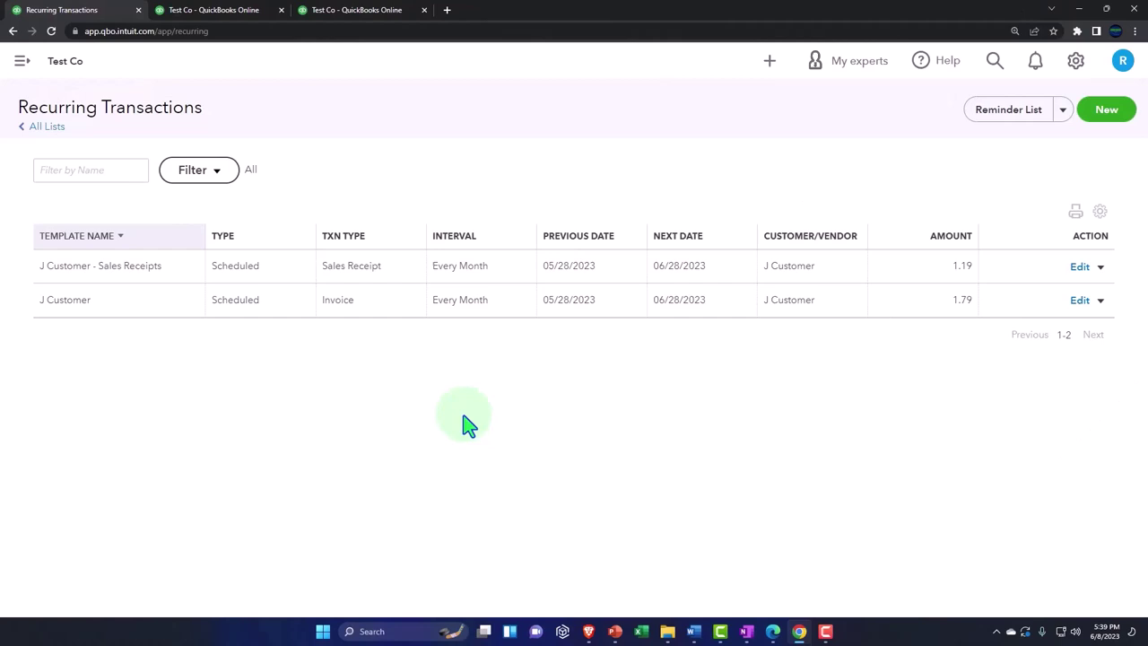
# Step: Go to Sales > All sales and open the auto-generated $1.00 sales receipt from 5/27/23
pyautogui.click(21, 60)
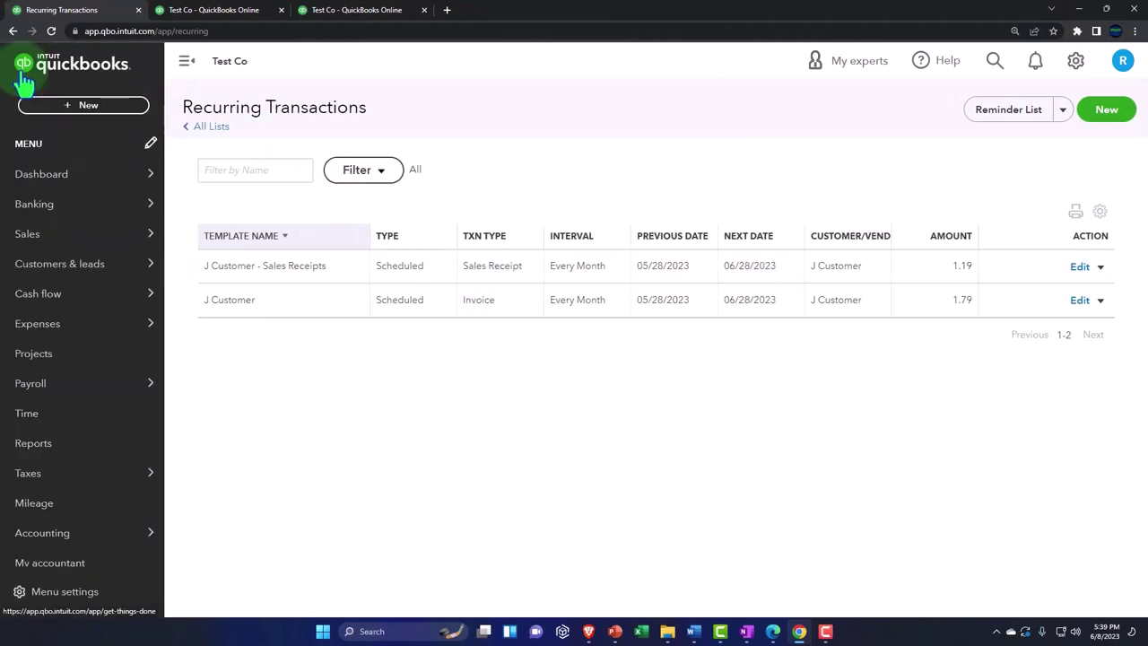
pyautogui.moveTo(81, 242)
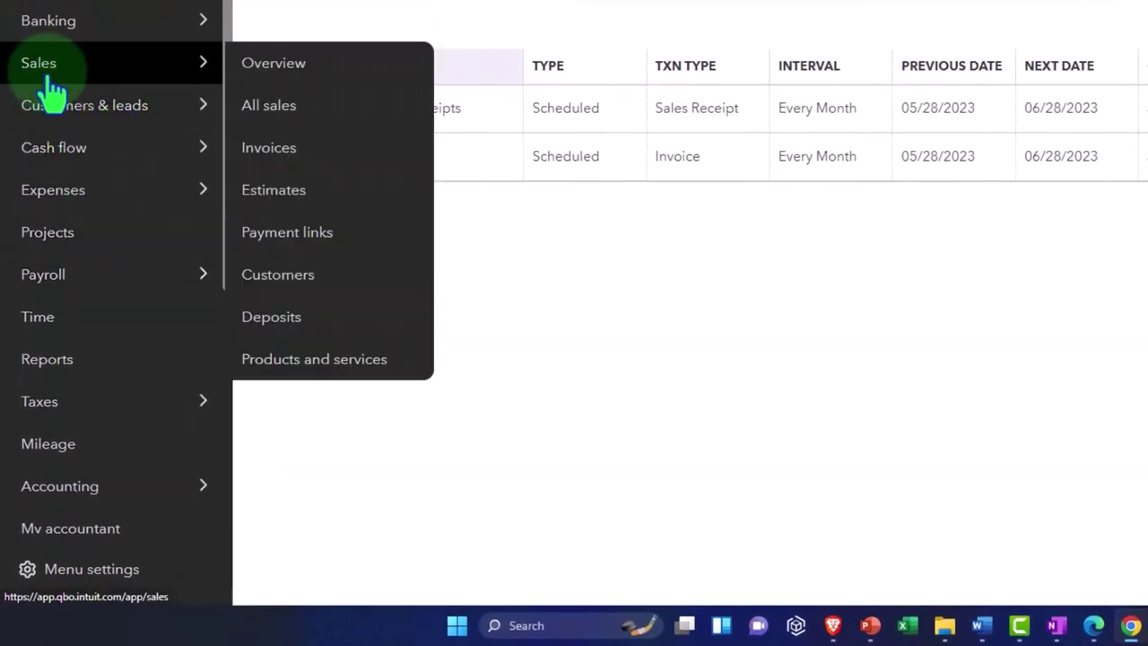
pyautogui.click(45, 70)
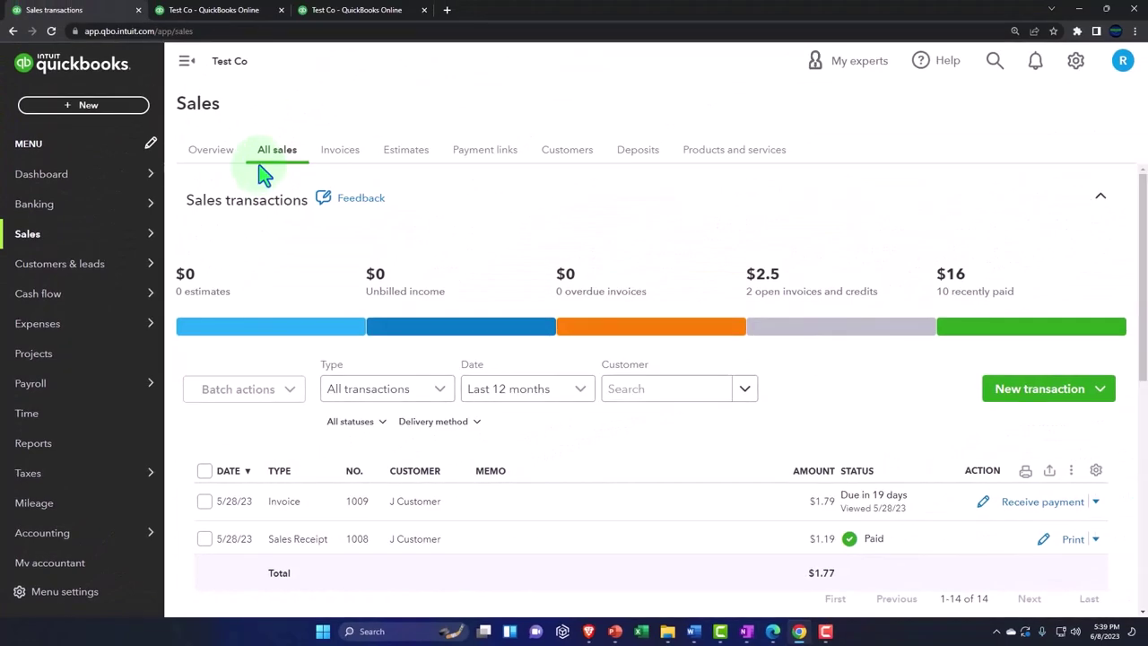
pyautogui.click(189, 72)
pyautogui.click(123, 161)
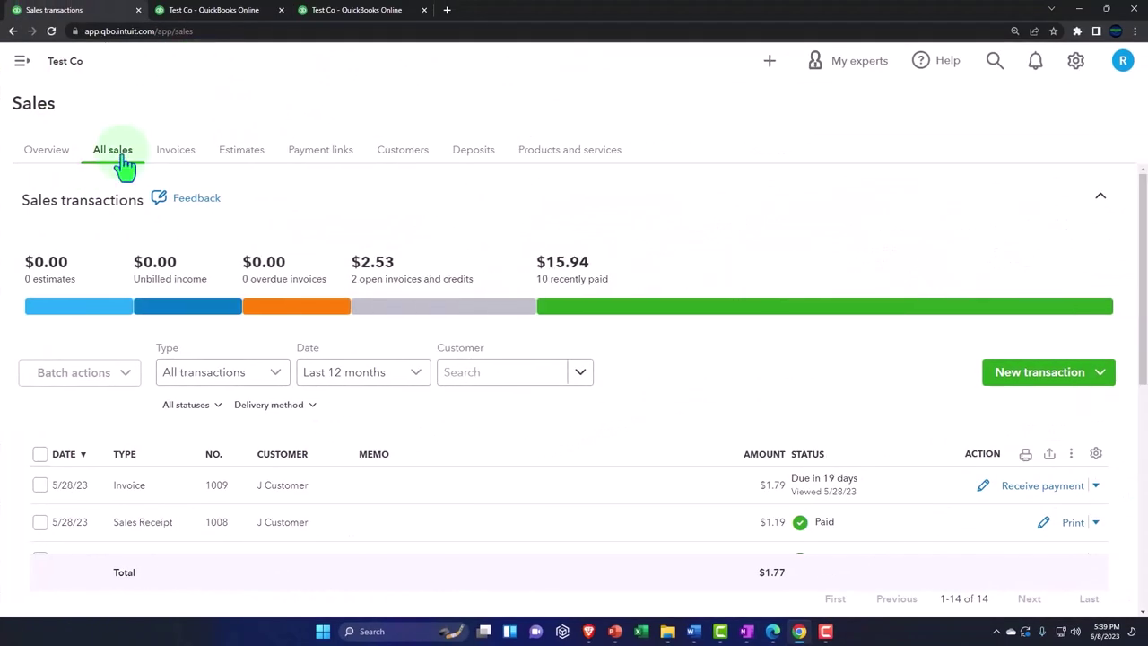
pyautogui.scroll(-3, 300, 403)
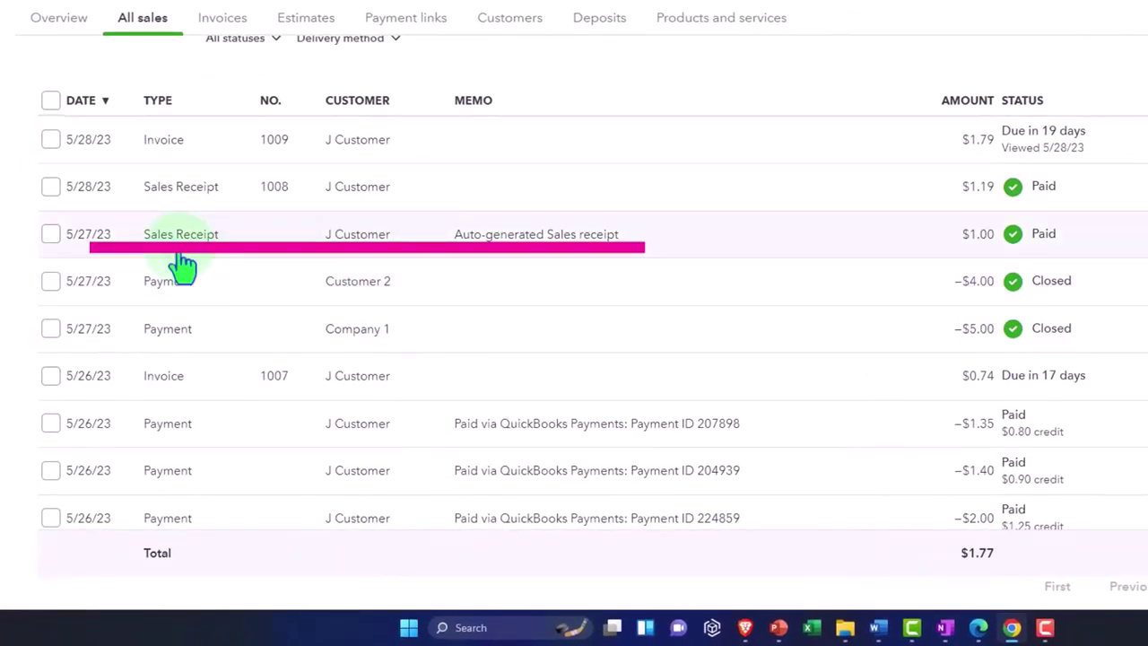
pyautogui.click(484, 260)
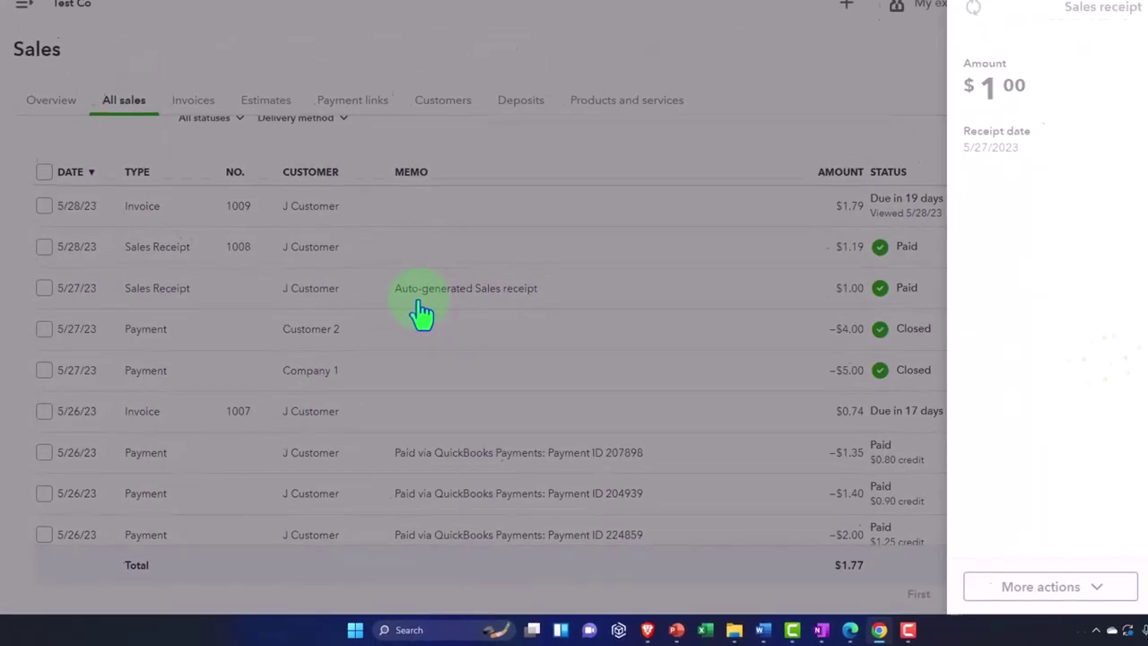